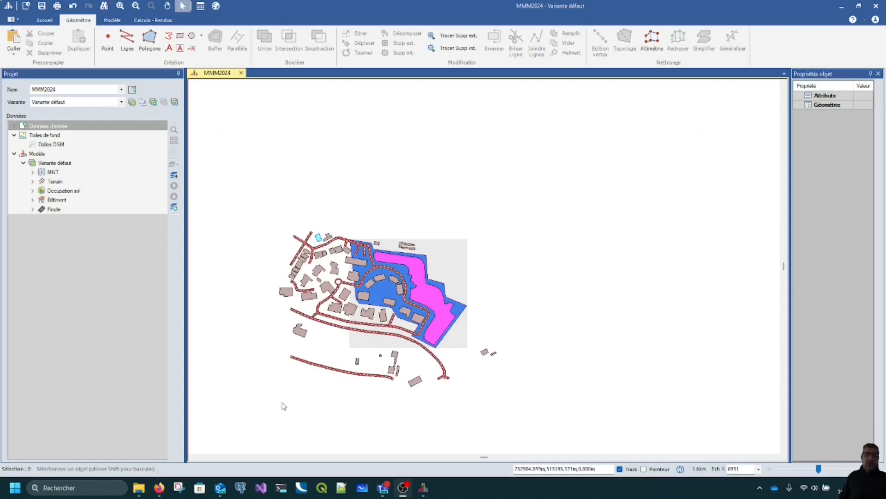
Step: Import dessin.pdf from the demo_helmert folder on the desktop into the MMM2024 map
mouse_move(138, 487)
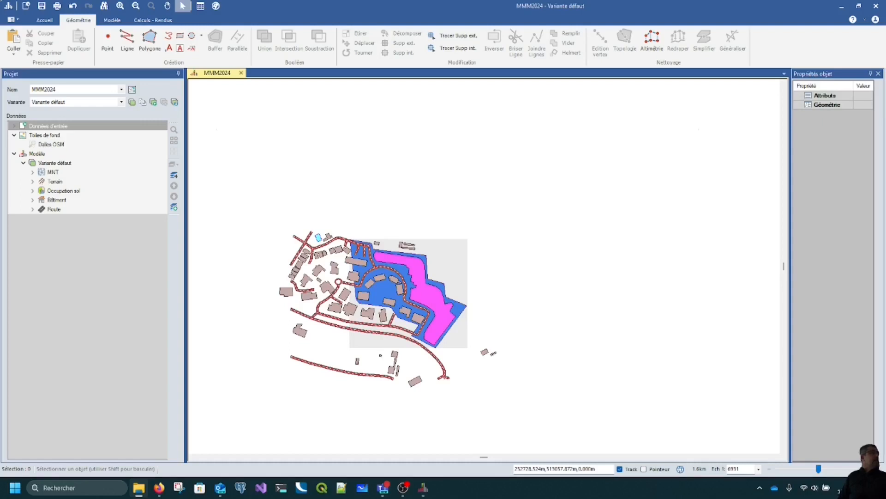
left_click_drag(0, 58, 832, 67)
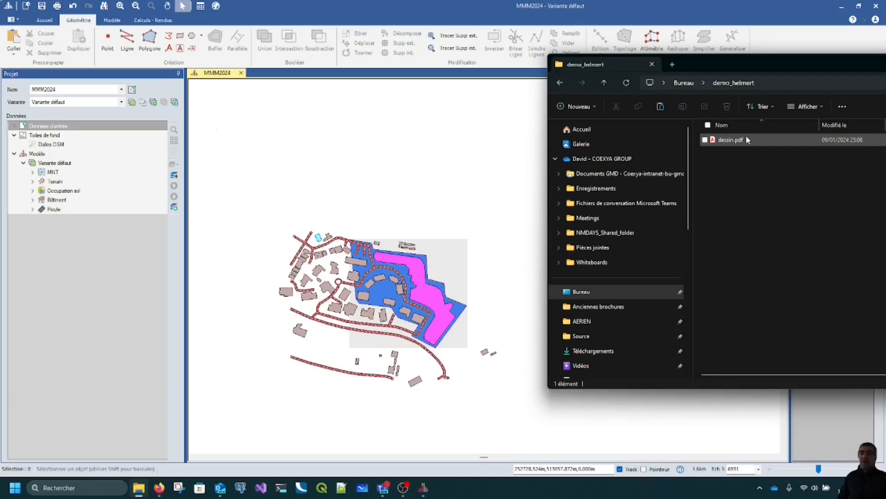
left_click_drag(759, 144, 452, 148)
left_click_drag(720, 140, 472, 151)
left_click_drag(801, 61, 0, 78)
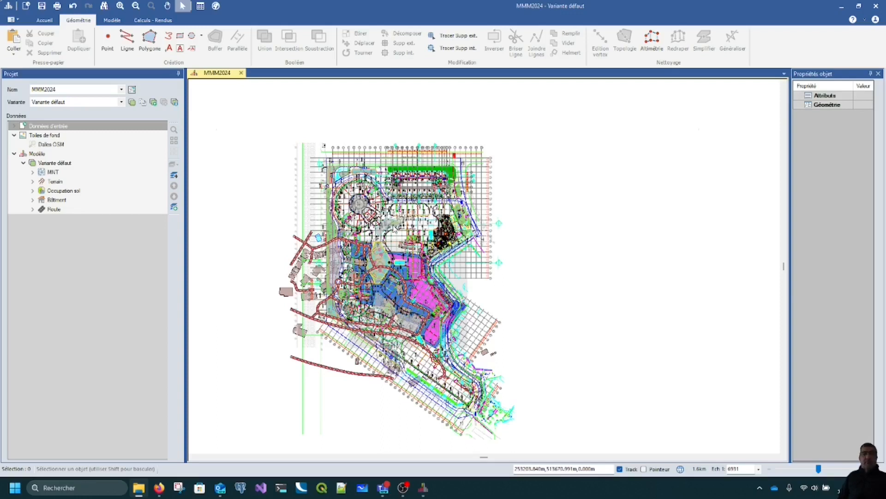
Step: Move the imported plan image into the empty area east of the model so the two no longer overlap
left_click(394, 230)
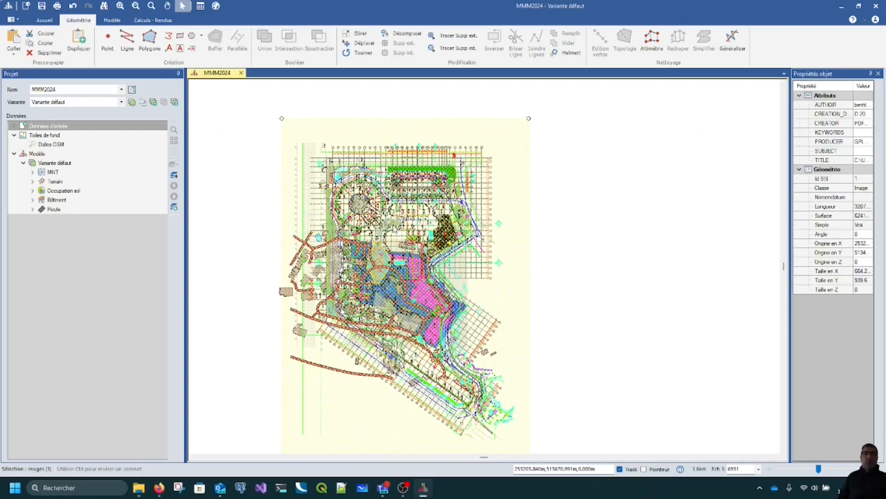
right_click(393, 226)
left_click(418, 245)
left_click(395, 250)
left_click(660, 253)
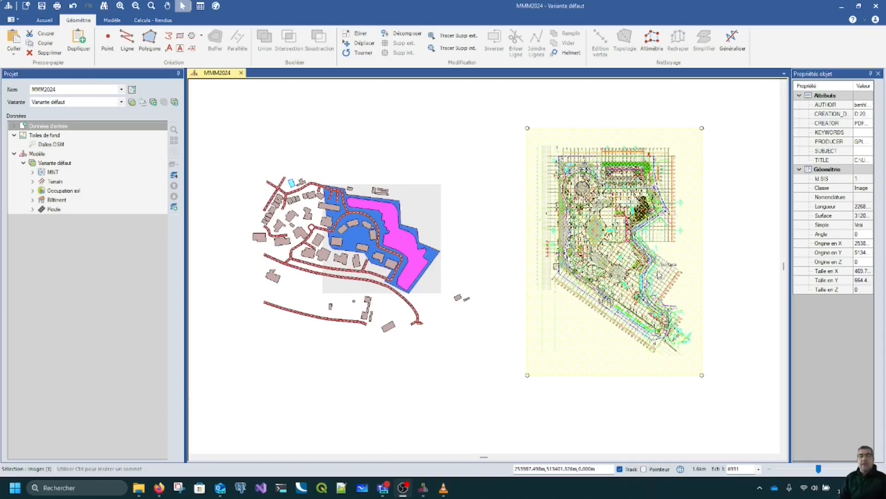
Step: Rotate the plan image clockwise by a quarter turn and by a further small angle
left_click(359, 54)
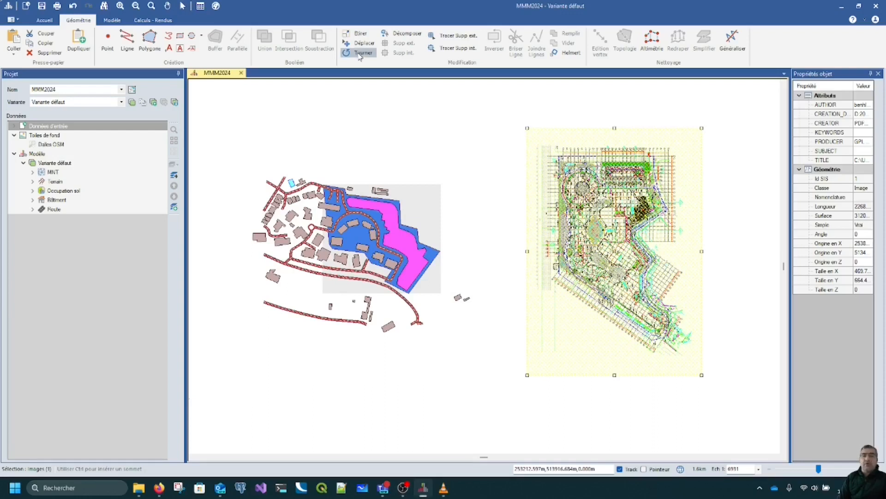
left_click(491, 252)
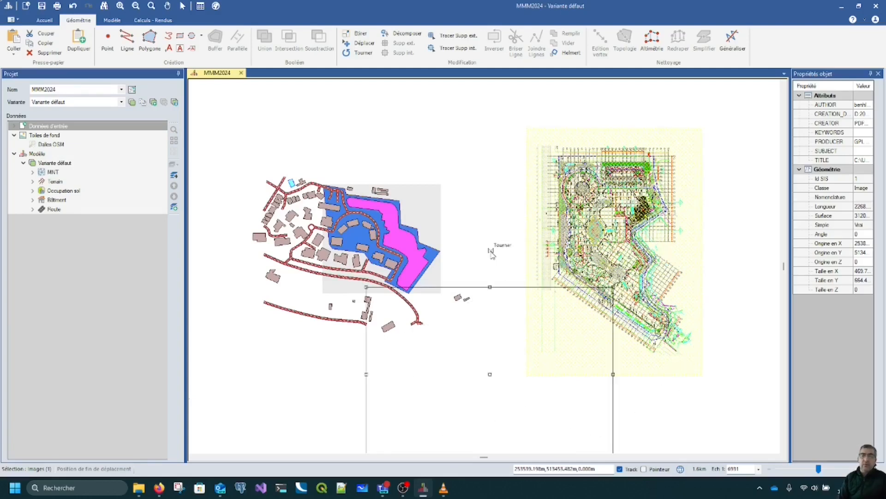
left_click(492, 254)
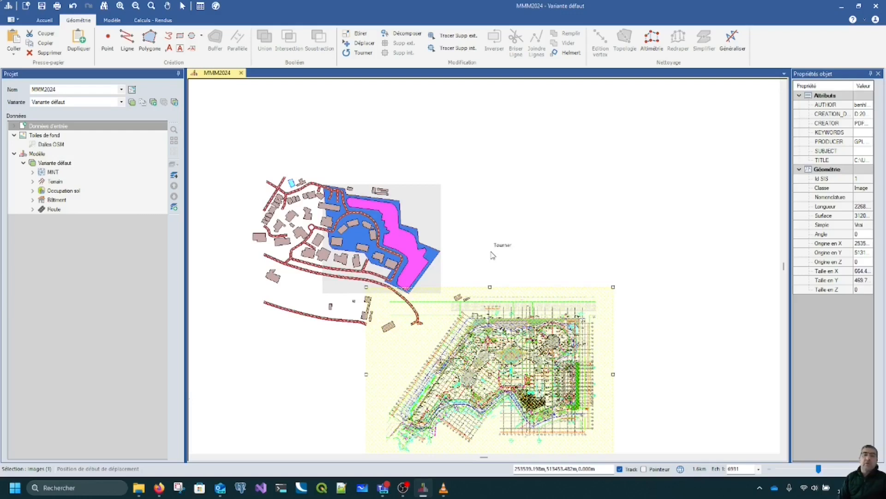
left_click(359, 53)
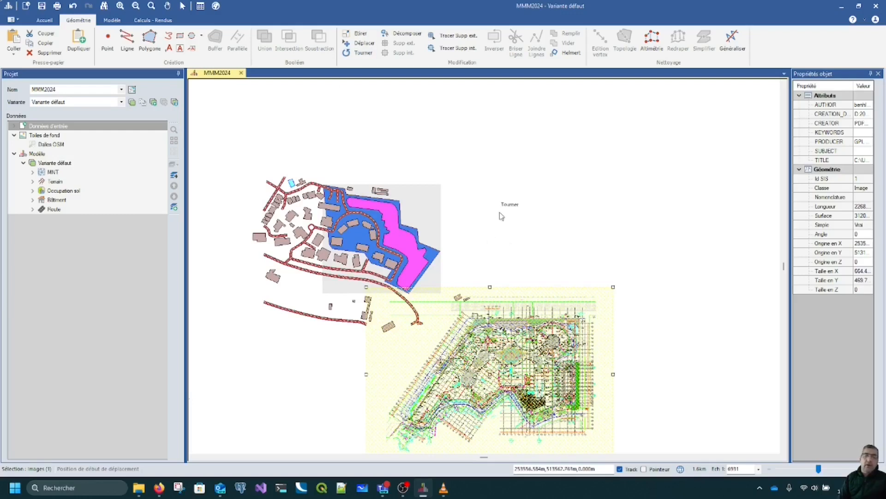
left_click(540, 249)
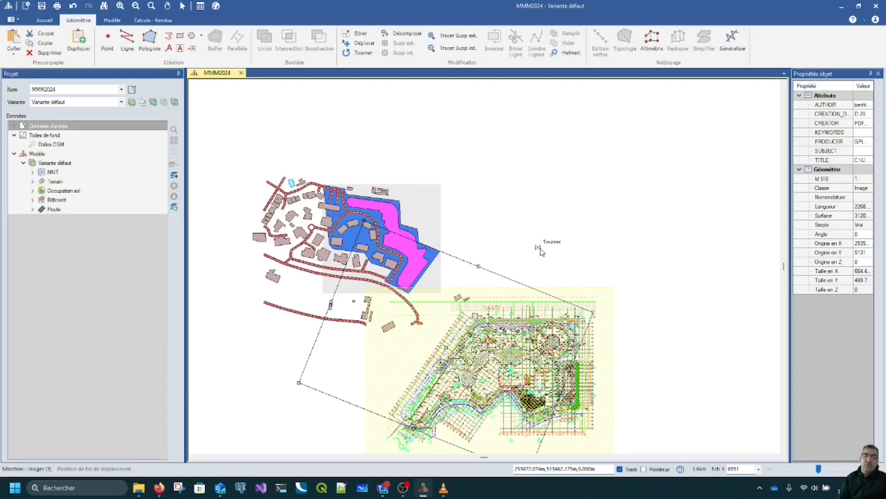
left_click(541, 251)
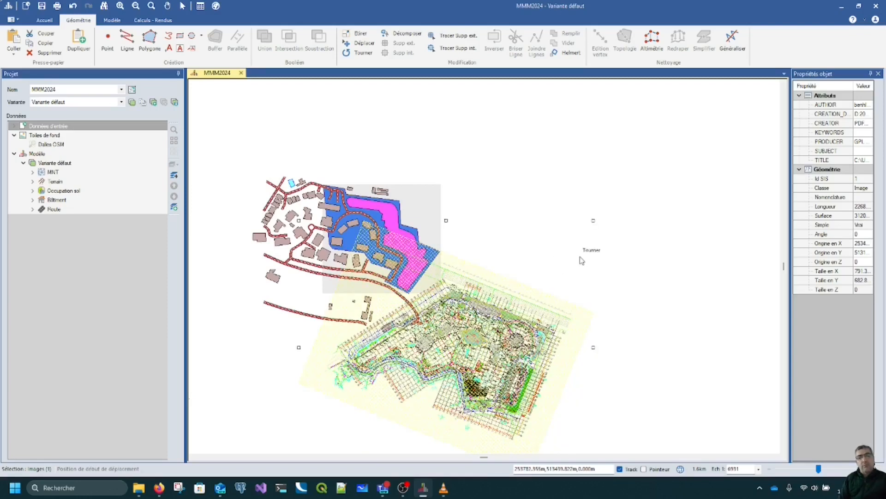
left_click(454, 360)
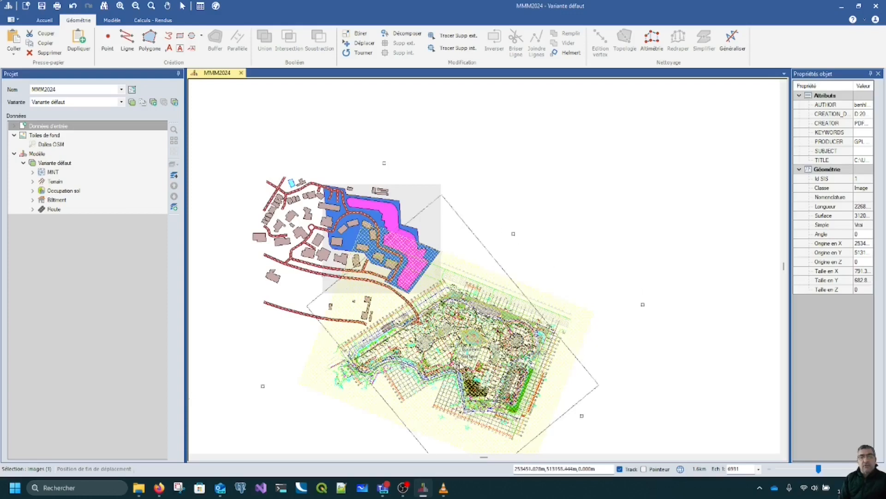
key("Escape")
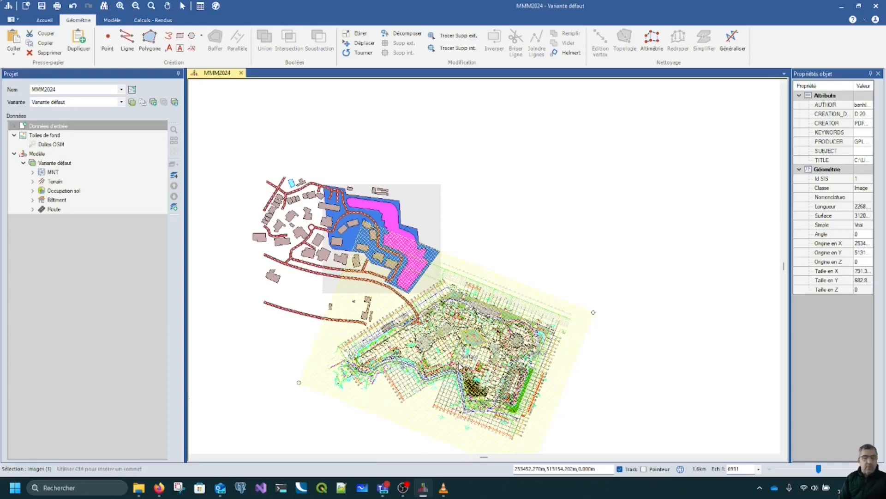
key("Escape")
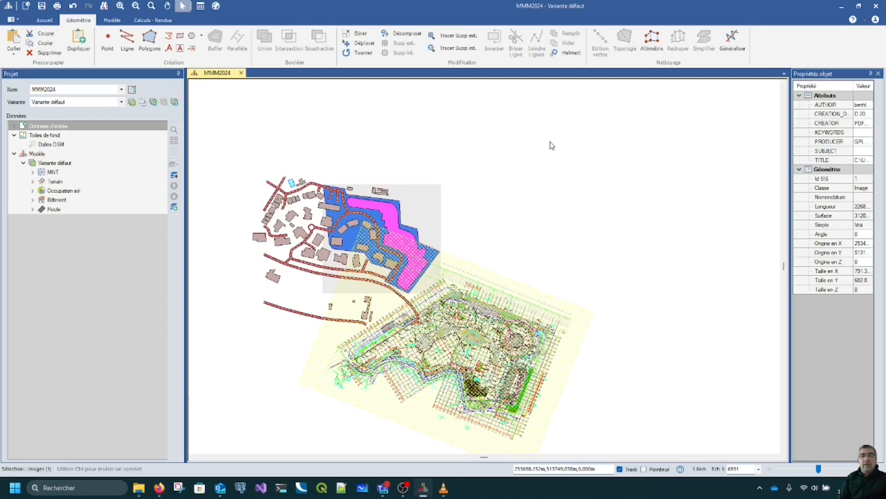
Step: Move the rotated plan image back into the empty area east of the model and rotate it further clockwise
right_click(457, 339)
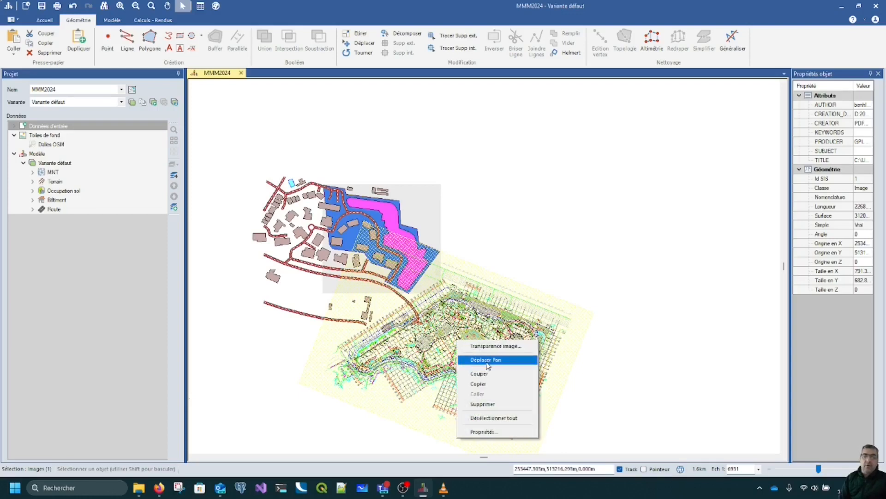
left_click(462, 358)
left_click(458, 363)
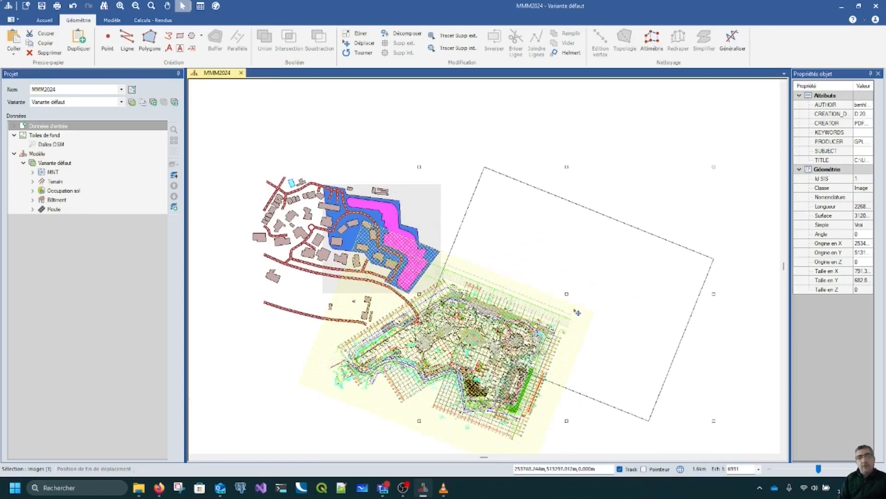
left_click(632, 271)
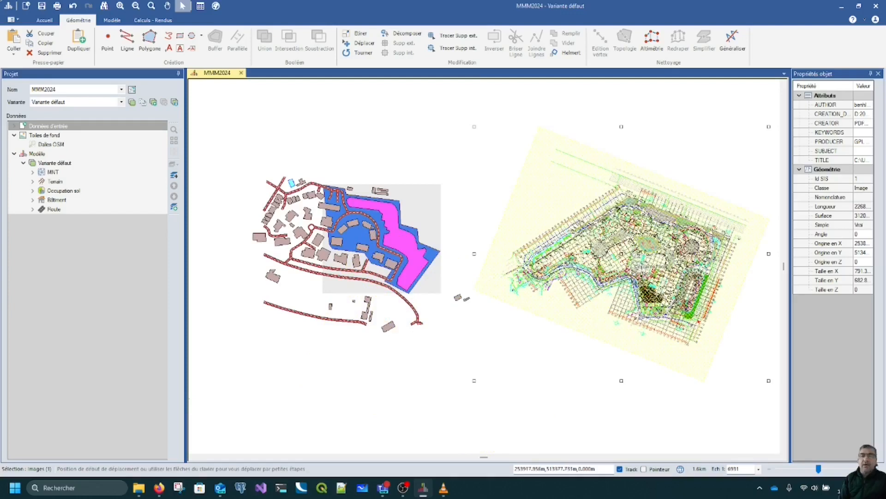
left_click(361, 53)
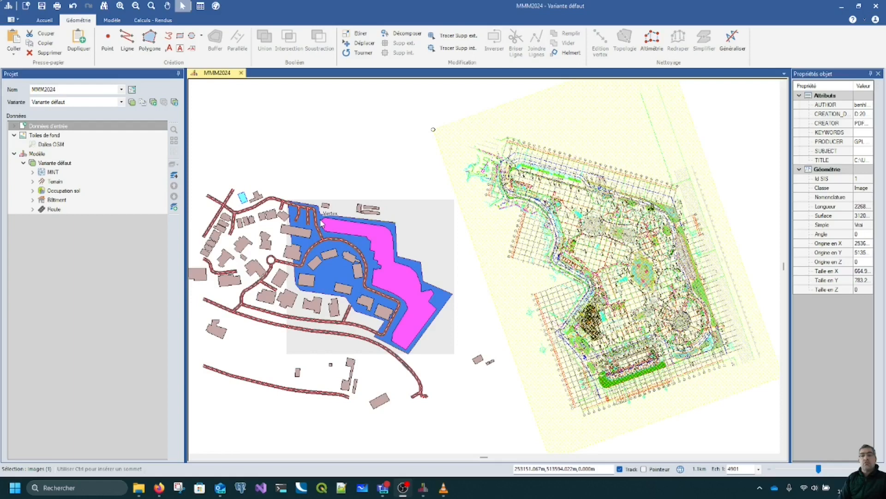
Step: Fit the plan image onto the model with a Helmert transformation, pairing plan points with matching points on the magenta area
left_click(571, 53)
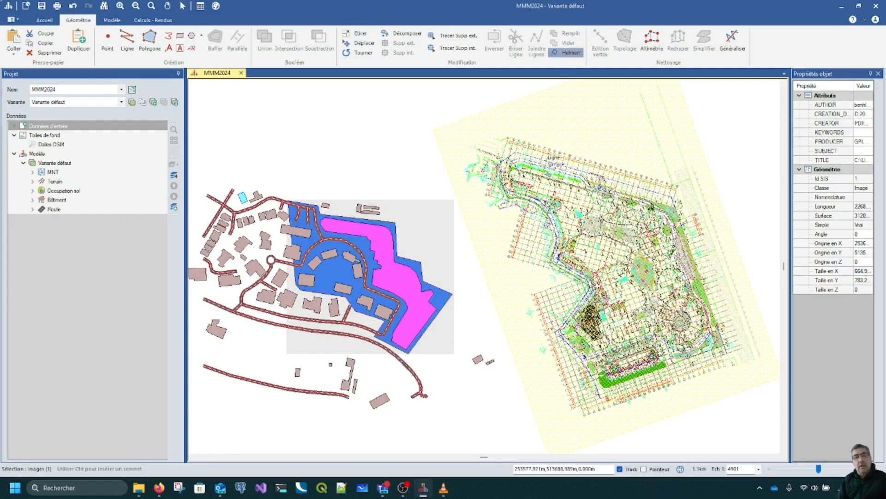
left_click(523, 149)
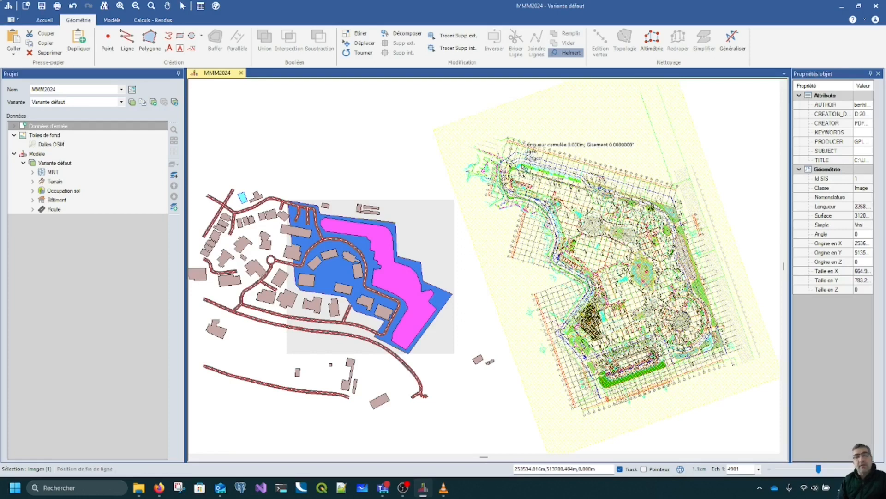
left_click(329, 222)
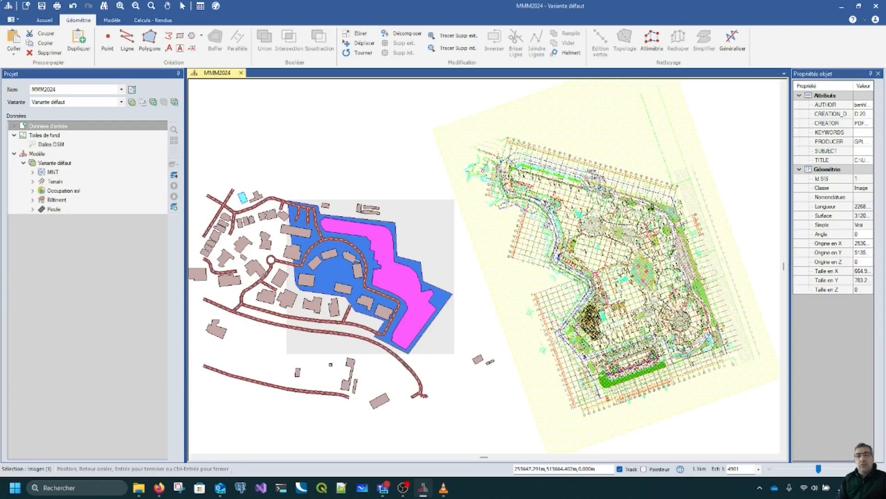
left_click(583, 168)
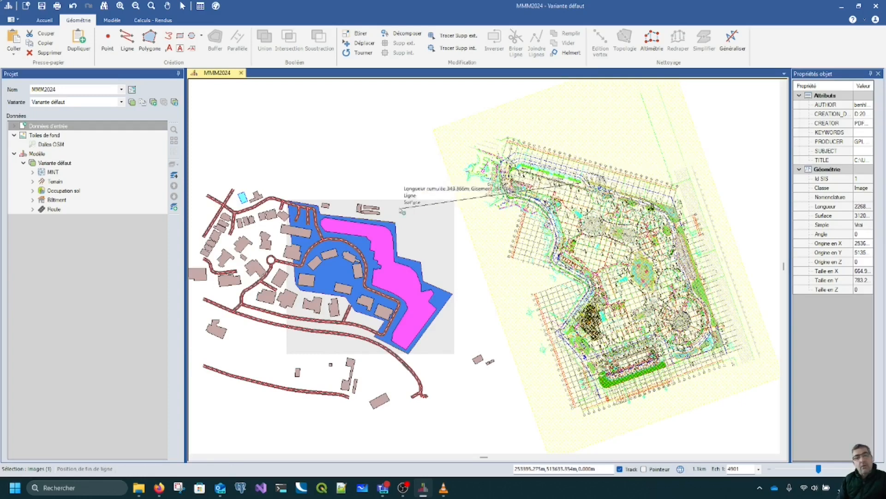
left_click(385, 228)
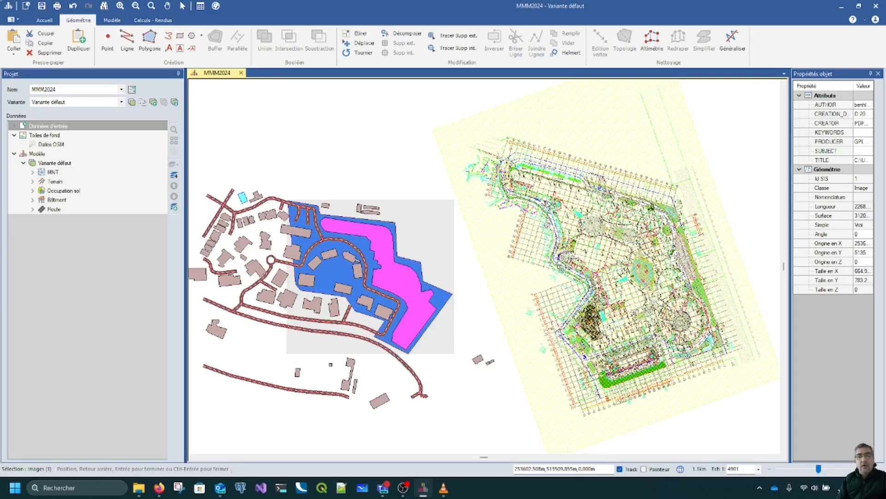
left_click(530, 265)
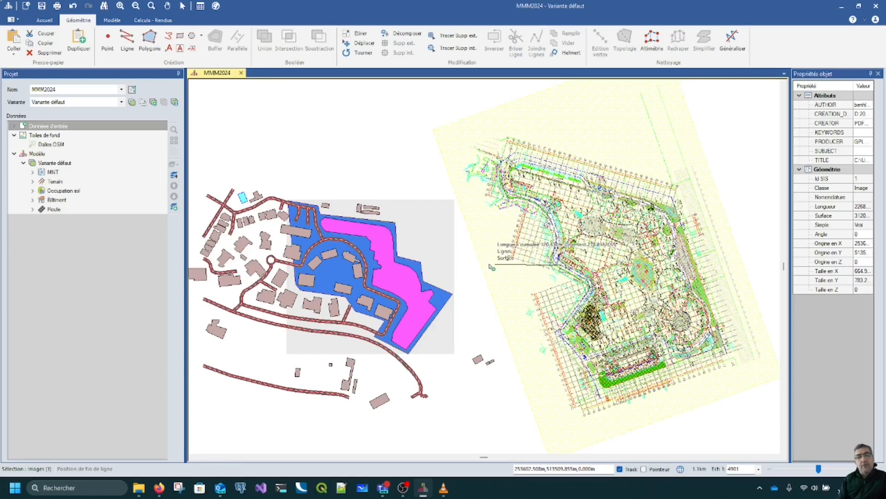
left_click(378, 274)
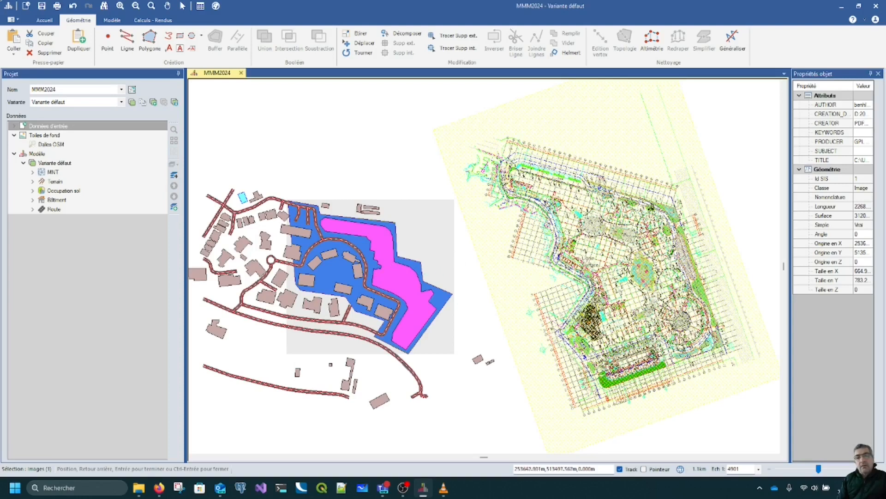
left_click(592, 290)
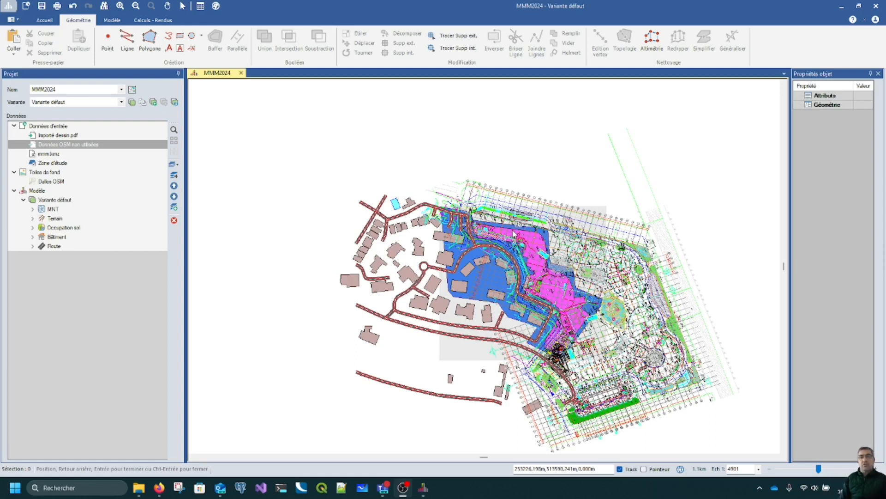
Step: Start exporting the imported dessin.pdf layer using the Merchich / Sud Maroc projection
scroll(478, 227, "up", 2)
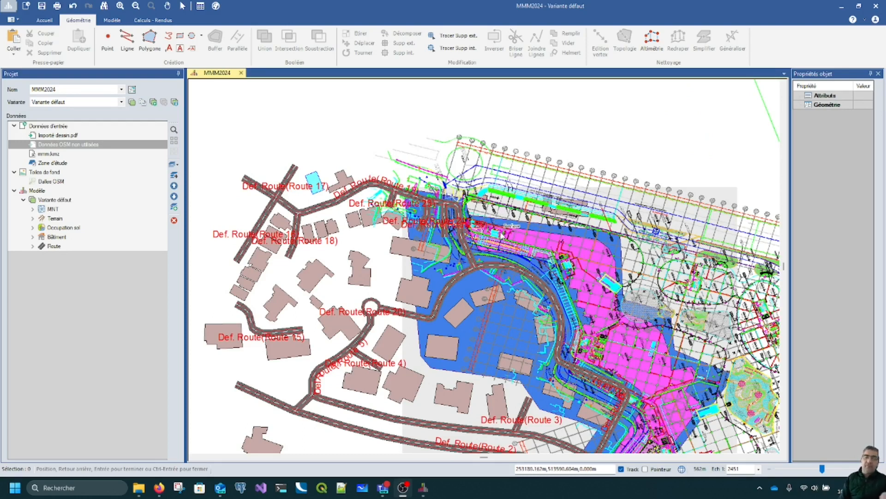
scroll(501, 233, "down", 2)
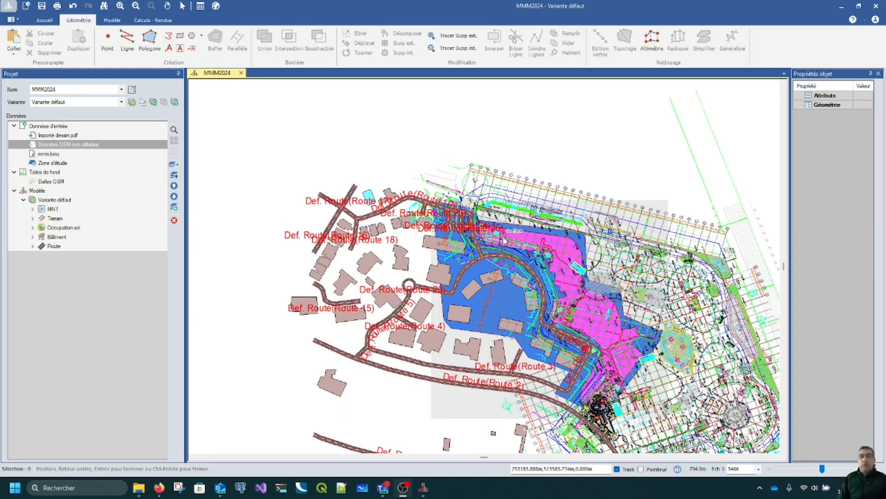
scroll(504, 239, "down", 1)
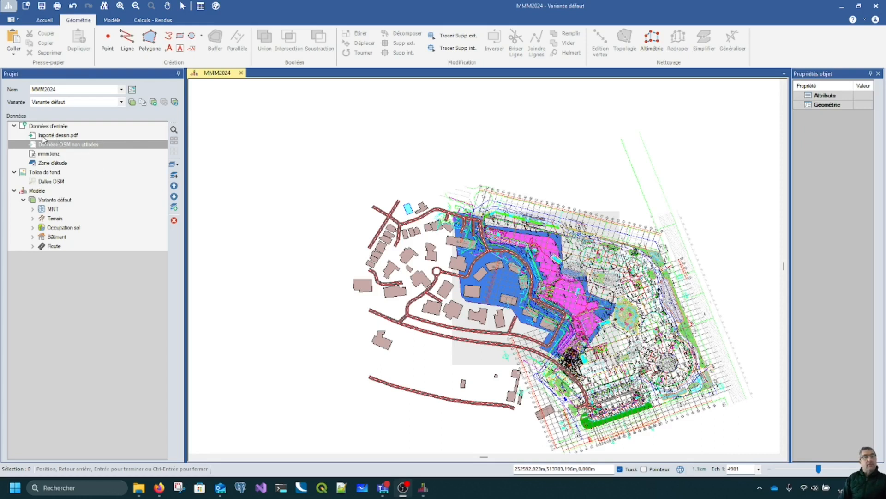
left_click(63, 137)
right_click(64, 139)
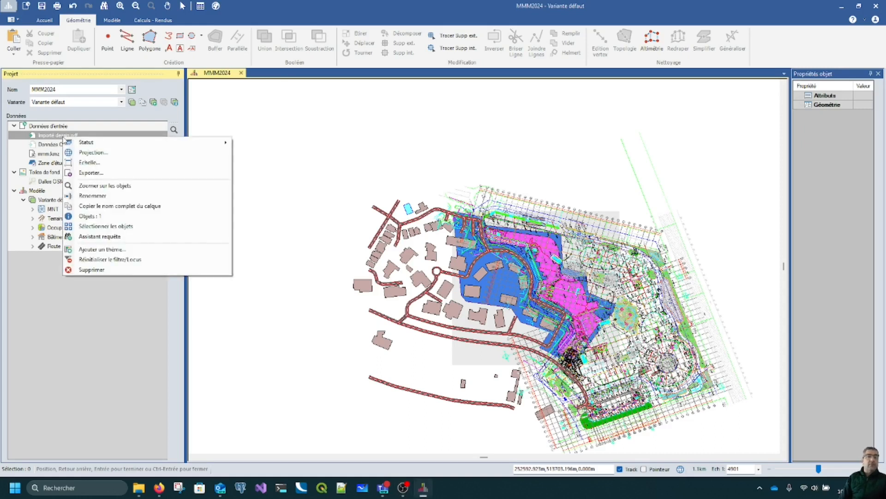
left_click(110, 173)
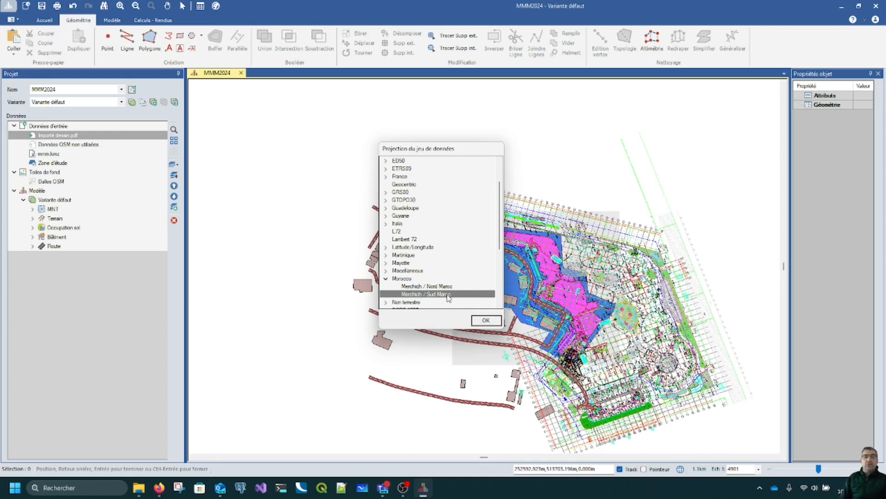
left_click(491, 322)
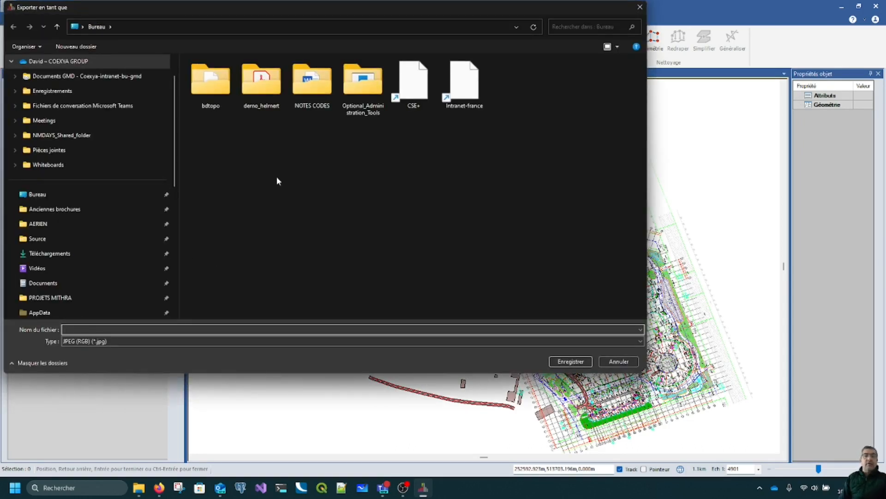
Step: Export the layer as a JPEG (RGB) image named test_helmert in the demo_helmert folder, keeping the default raster exporter configuration
double_click(260, 82)
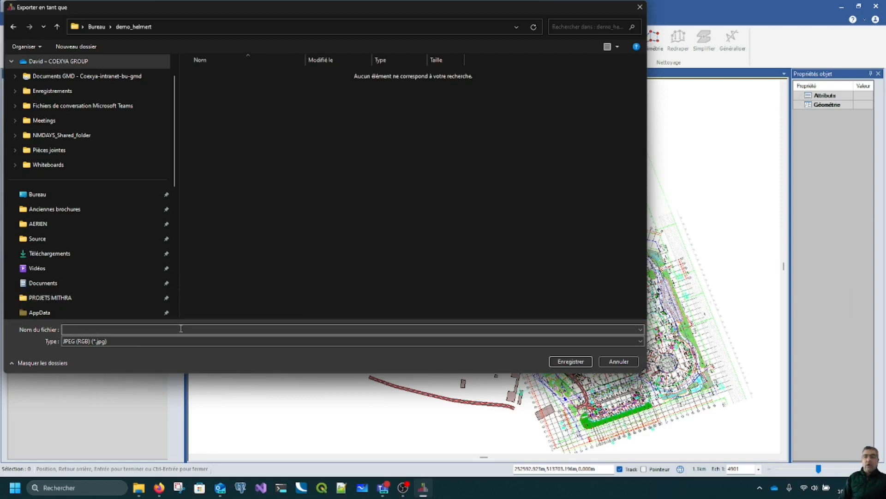
left_click(143, 329)
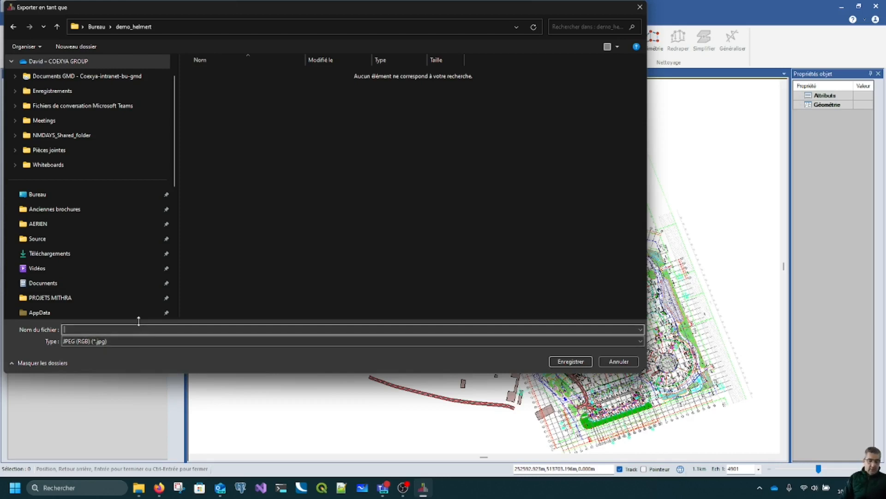
type("test_")
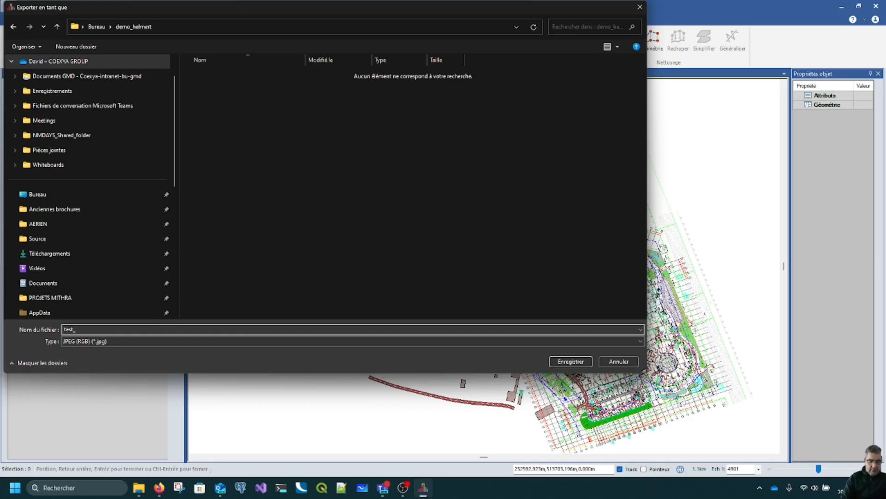
type("helmert")
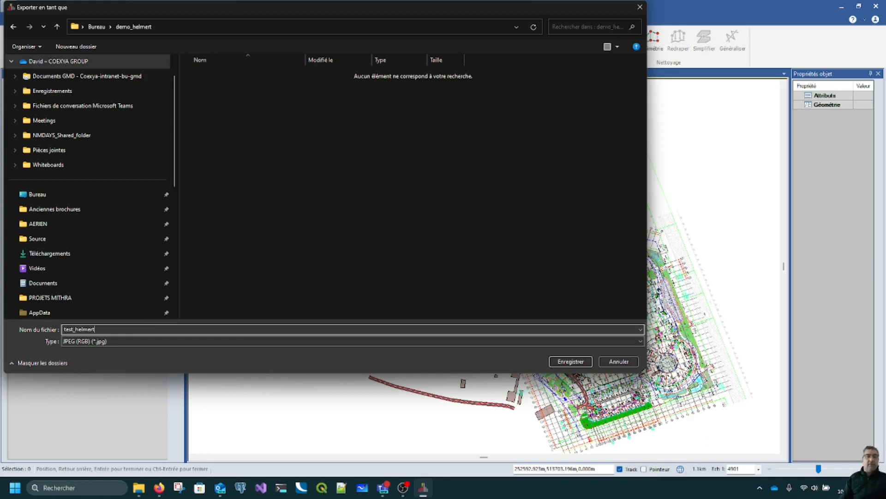
left_click(572, 362)
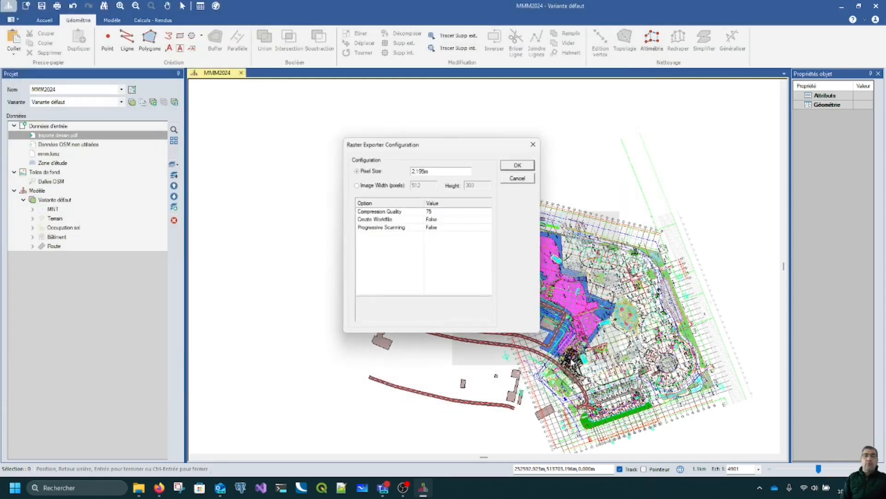
left_click(525, 165)
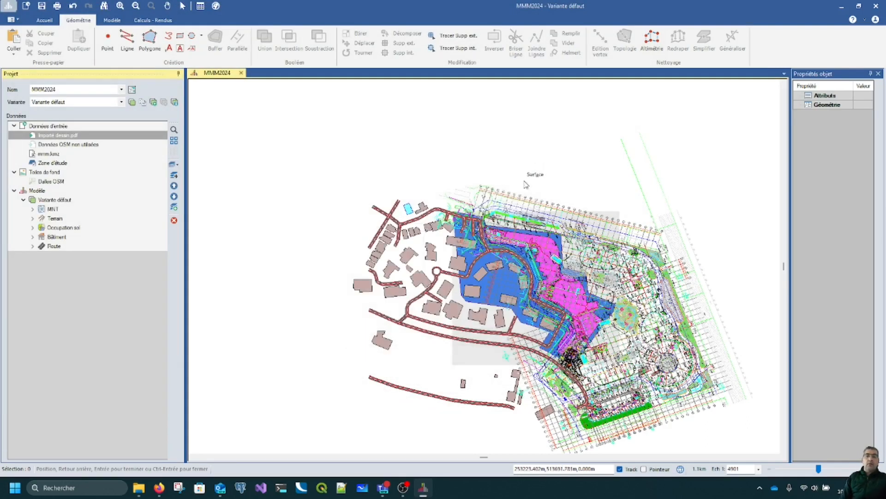
Step: Switch to the demo_helmert folder on the desktop and view the exported image test_helmert.jpg
left_click(841, 5)
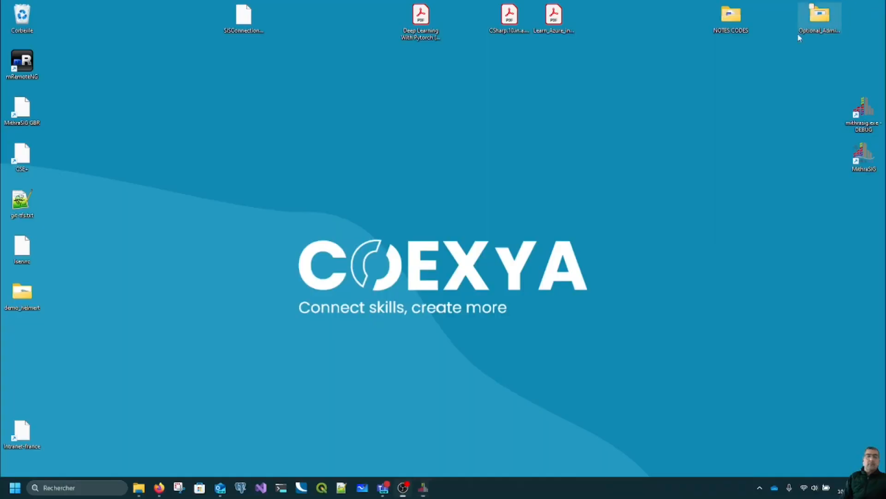
double_click(32, 295)
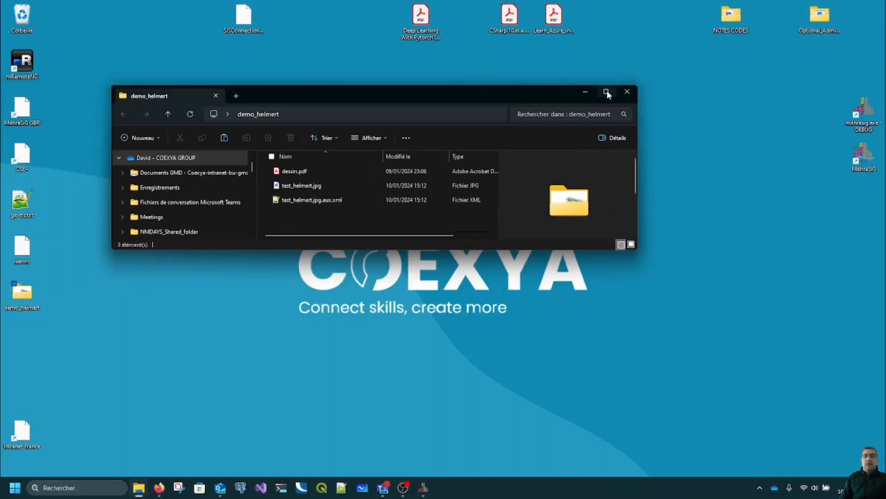
left_click(607, 92)
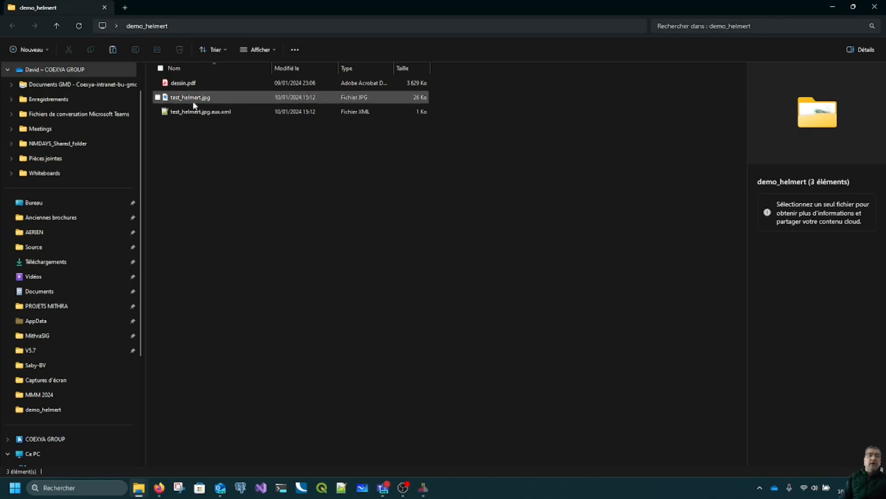
double_click(206, 98)
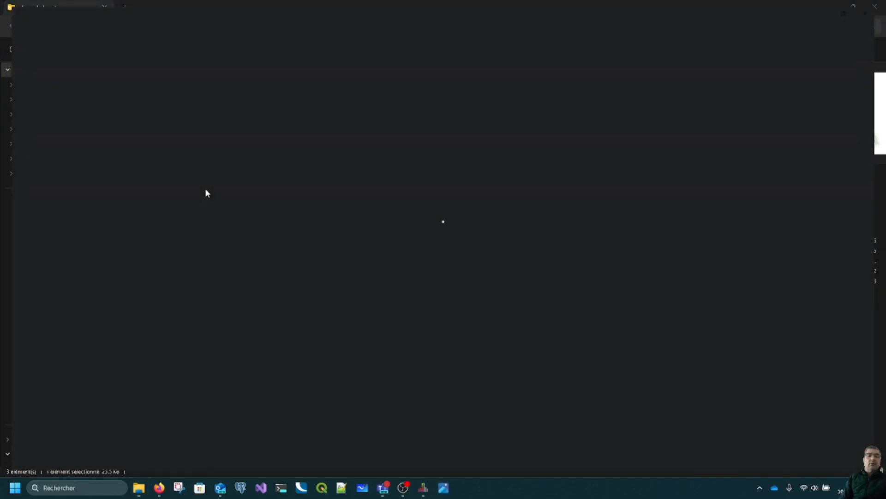
left_click(876, 7)
Step: Examine the georeferencing data in test_helmert.jpg.aux.xml with Notepad++ and close the editor
left_click(206, 113)
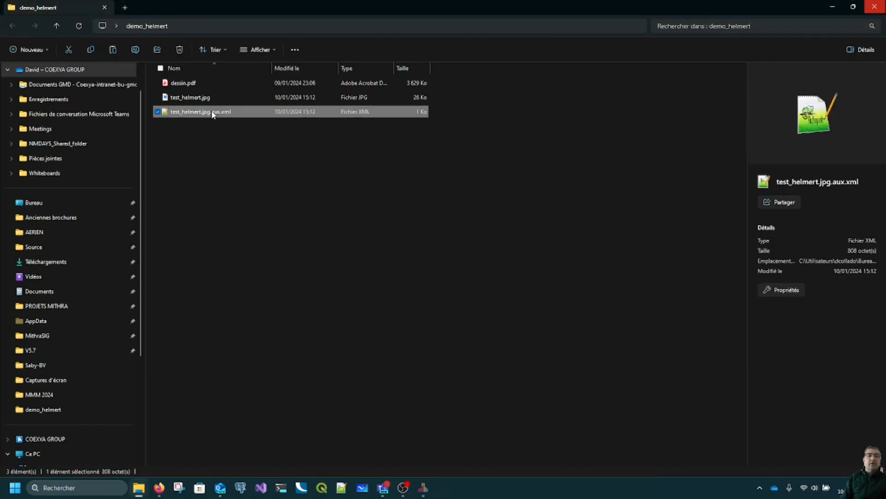
right_click(211, 111)
mouse_move(270, 157)
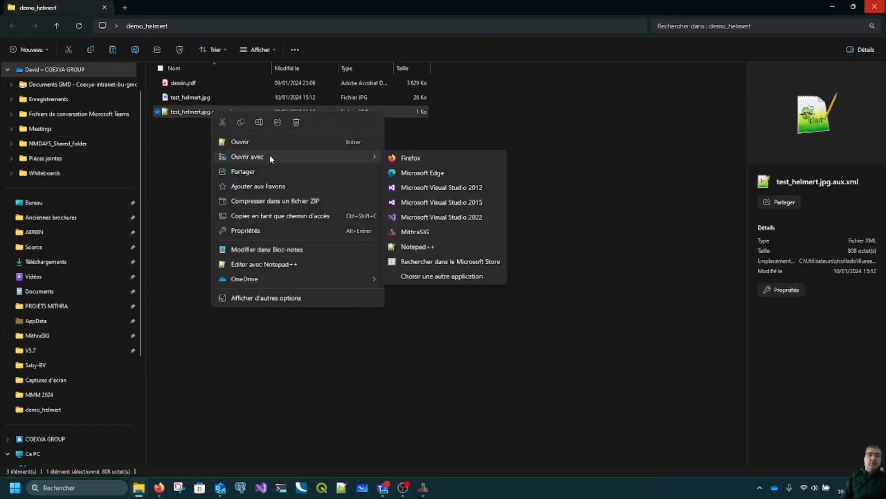
left_click(416, 247)
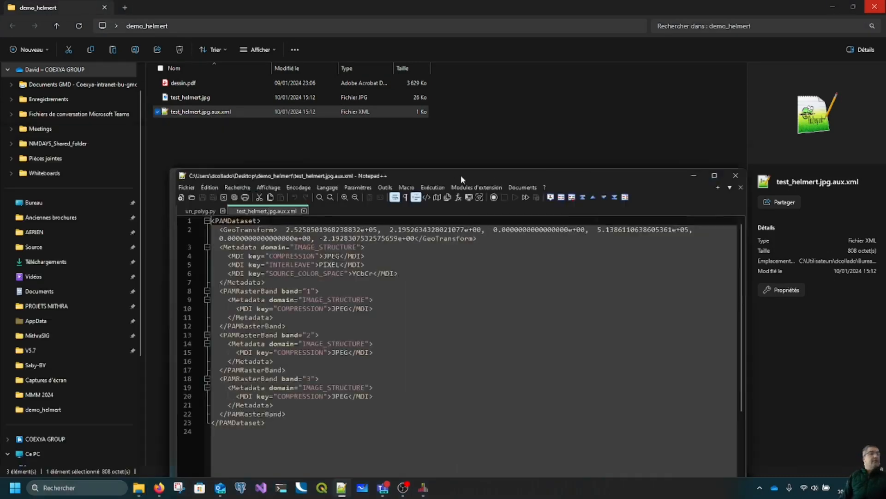
left_click_drag(460, 176, 517, 76)
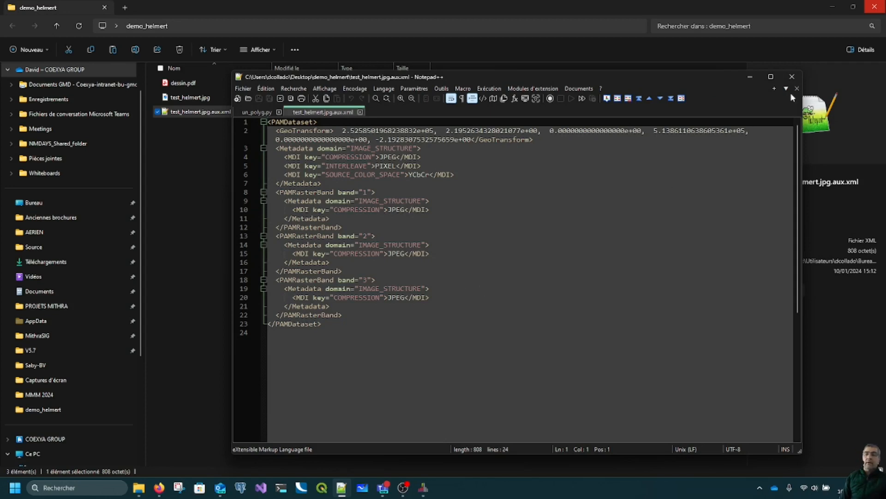
left_click(792, 77)
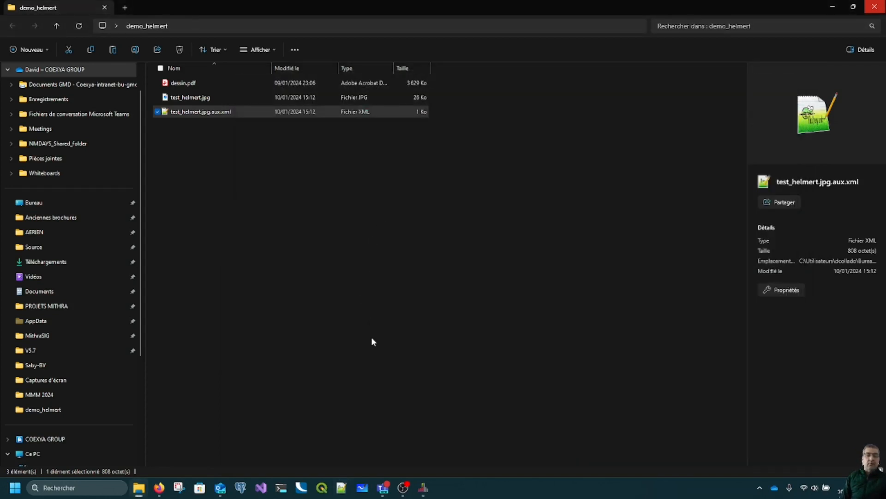
Step: Switch back to MithraSIG, keeping the demo_helmert files reachable, and delete the imported dessin.pdf layer from the MMM2024 input data
left_click(424, 488)
left_click_drag(475, 4, 516, 164)
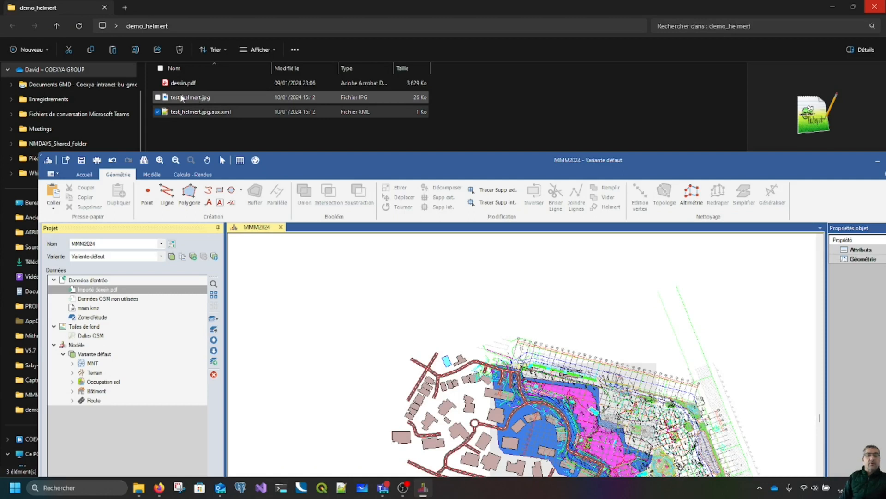
right_click(116, 290)
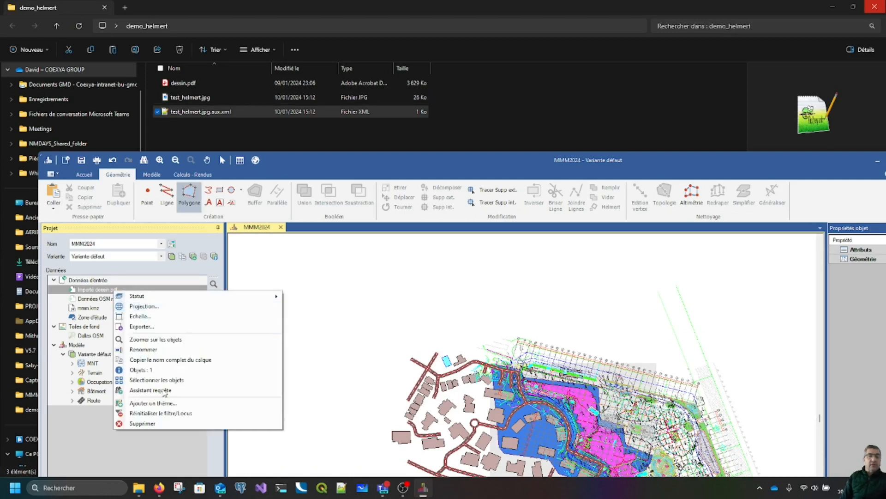
left_click(148, 423)
left_click(513, 410)
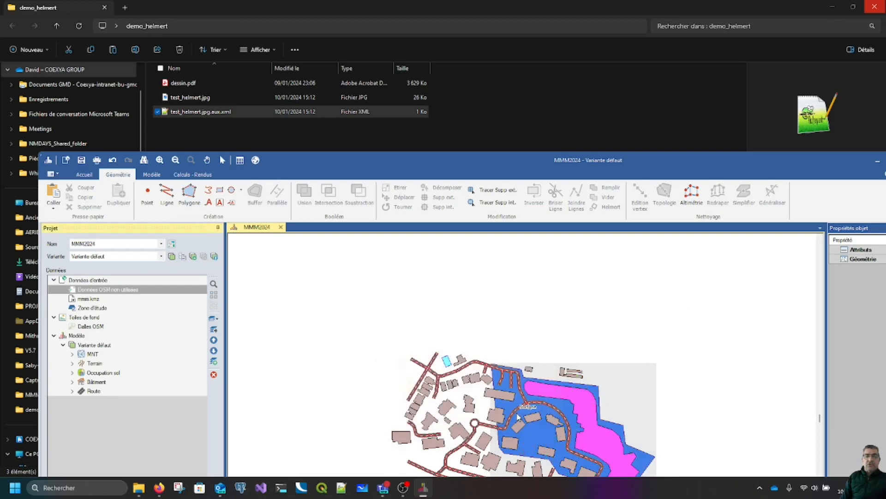
Step: Import test_helmert.jpg from the demo_helmert folder into the MMM2024 map and check its position against the model
left_click(220, 98)
left_click_drag(220, 110, 484, 323)
left_click_drag(526, 153, 369, 64)
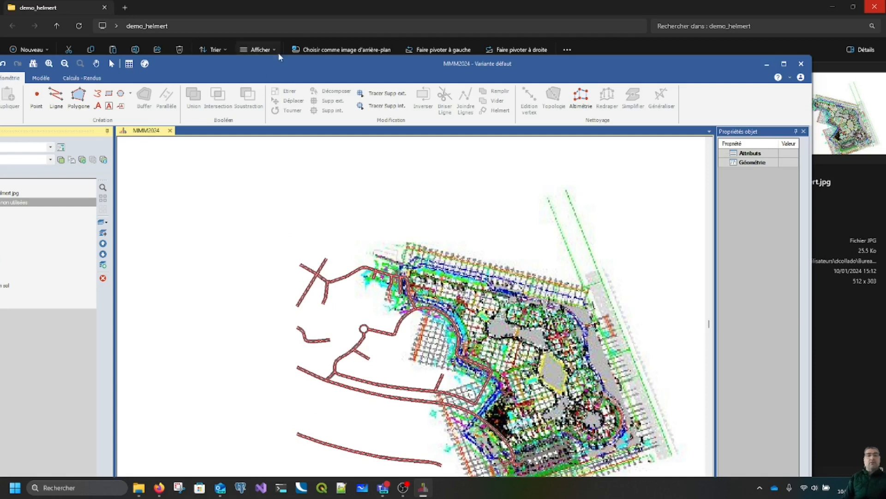
left_click_drag(279, 63, 300, 209)
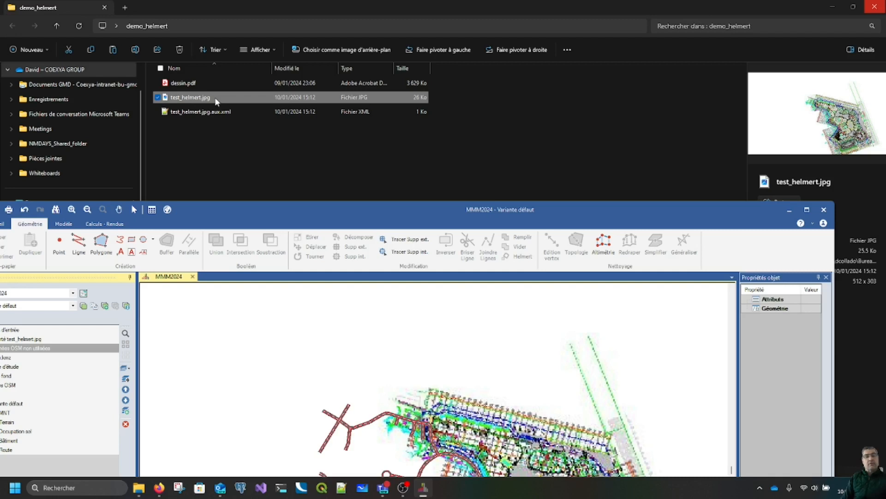
left_click_drag(427, 211, 428, 76)
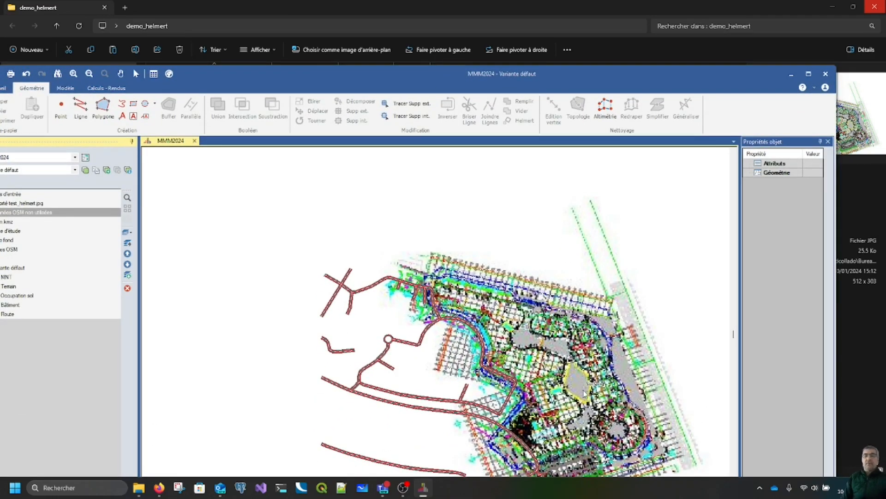
scroll(584, 393, "down", 2)
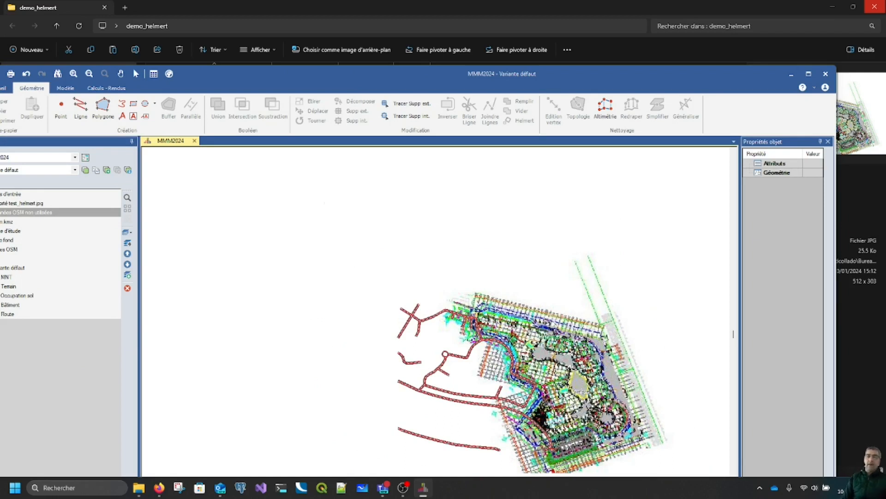
Step: Hide the demo_helmert folder window and bring the MMM2024 project window back to the front over the desktop
left_click(791, 73)
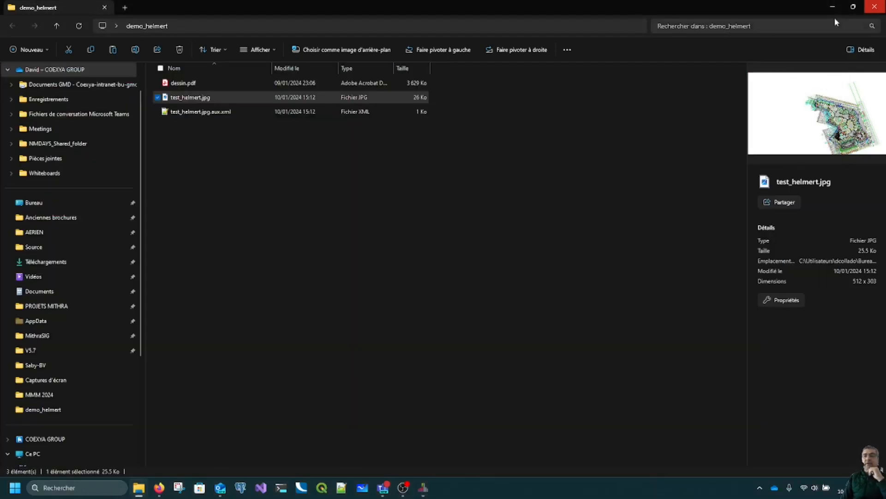
left_click(831, 6)
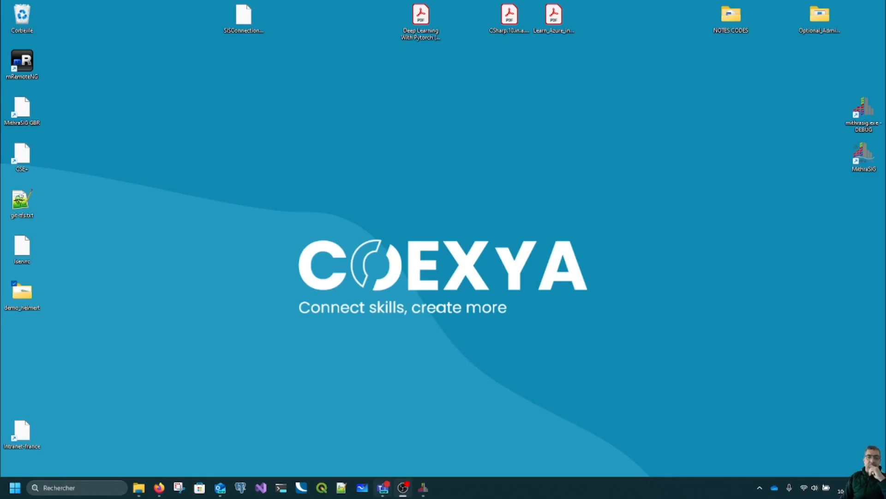
left_click(423, 488)
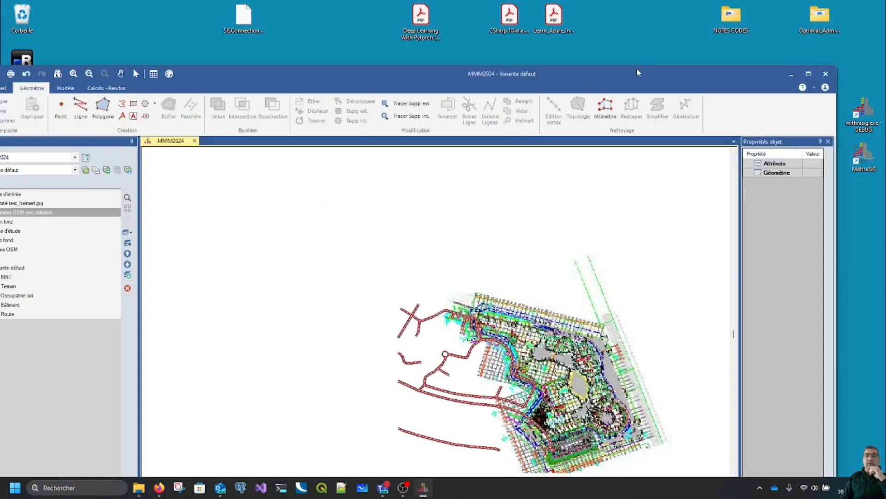
left_click_drag(637, 73, 637, 23)
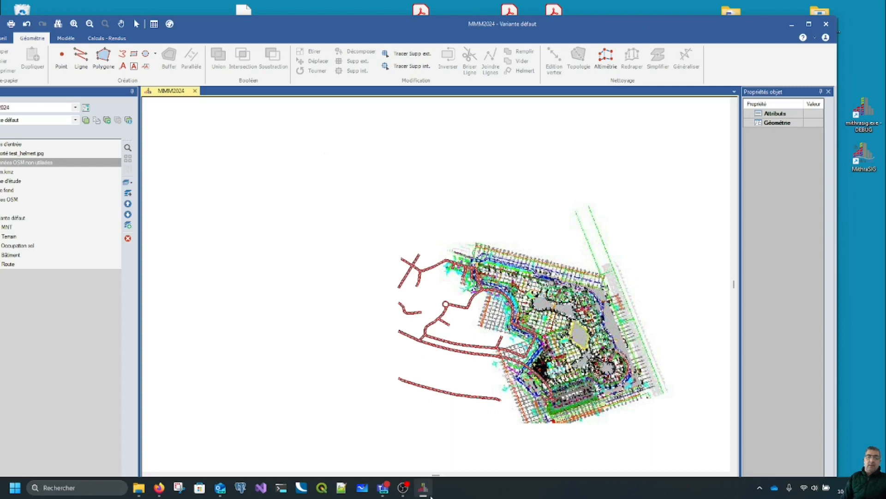
mouse_move(423, 493)
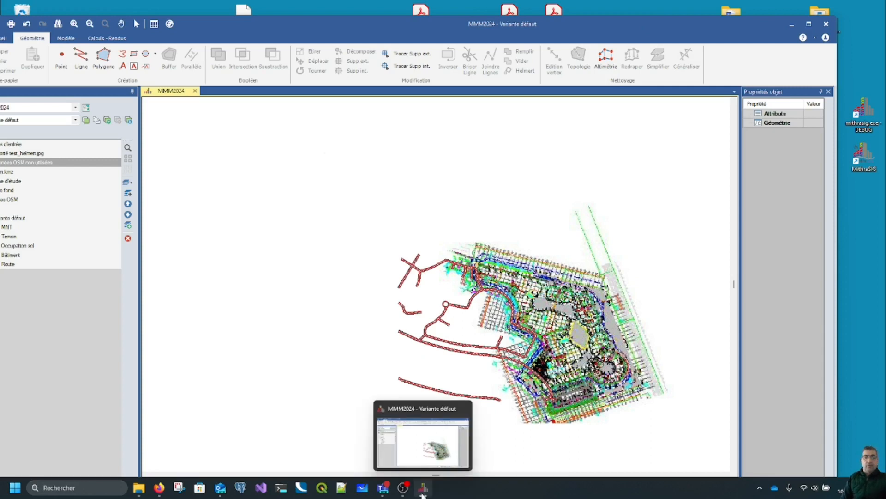